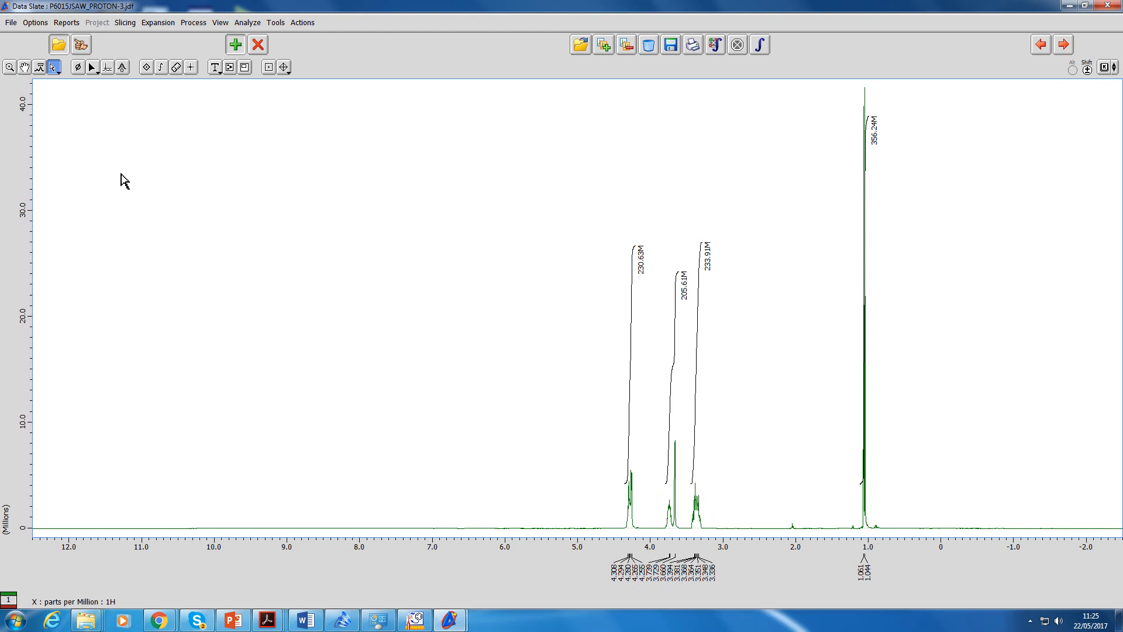
Examine the peaks and their integrals in the region between about 4.4 and 3.2 ppm in close-up.
left_click(9, 67)
left_click_drag(592, 414, 730, 538)
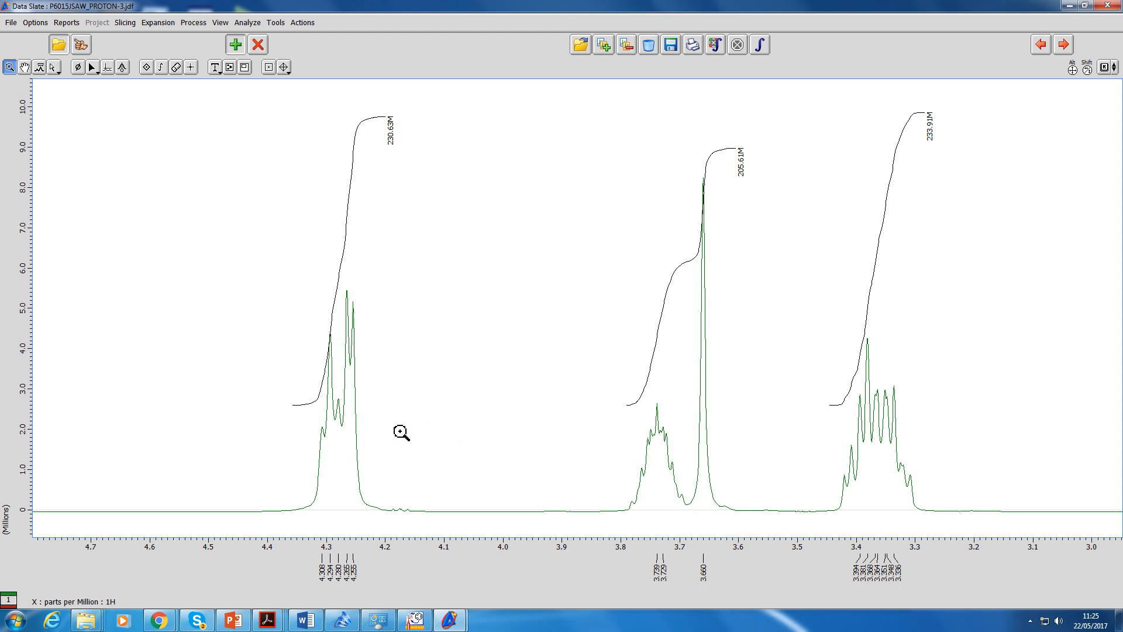
double_click(578, 438)
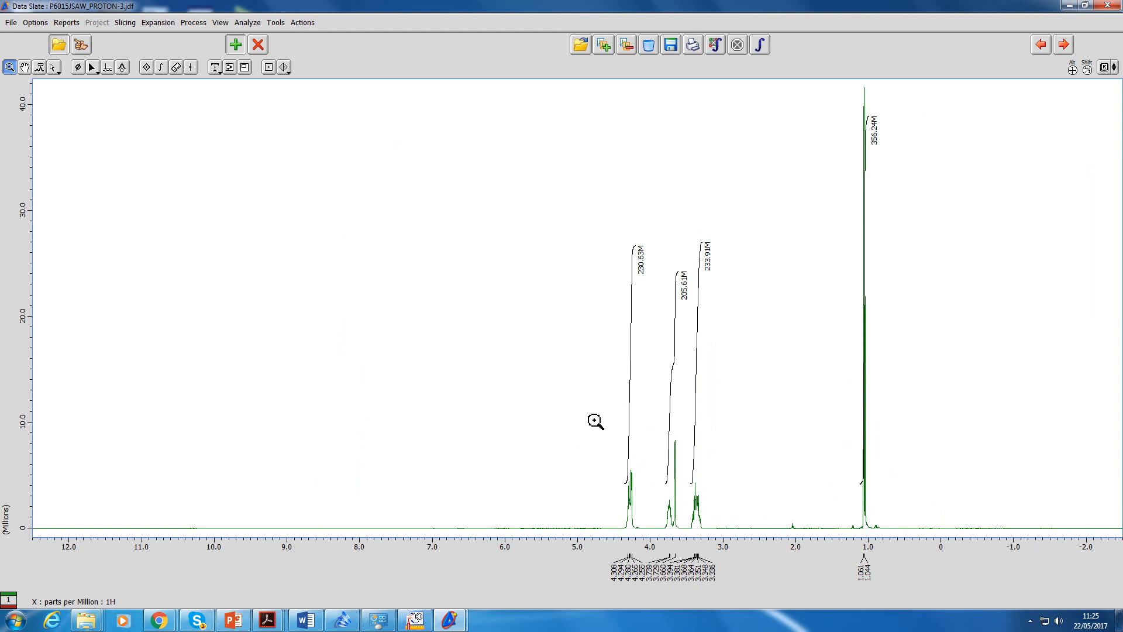
left_click_drag(588, 220, 748, 542)
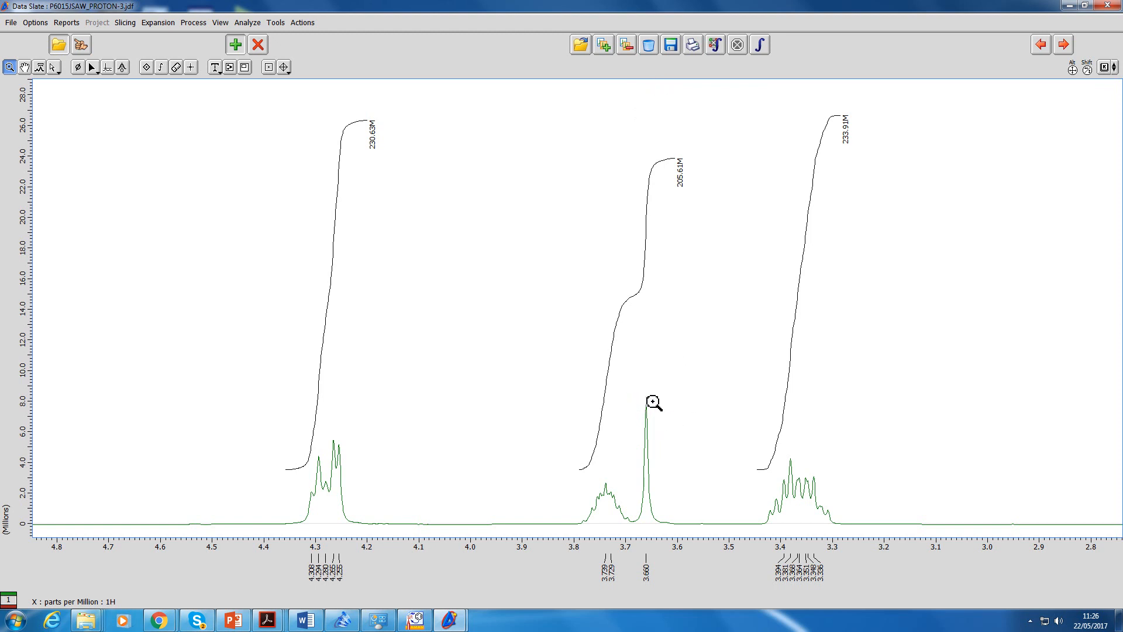
scroll(643, 393, "up", 3)
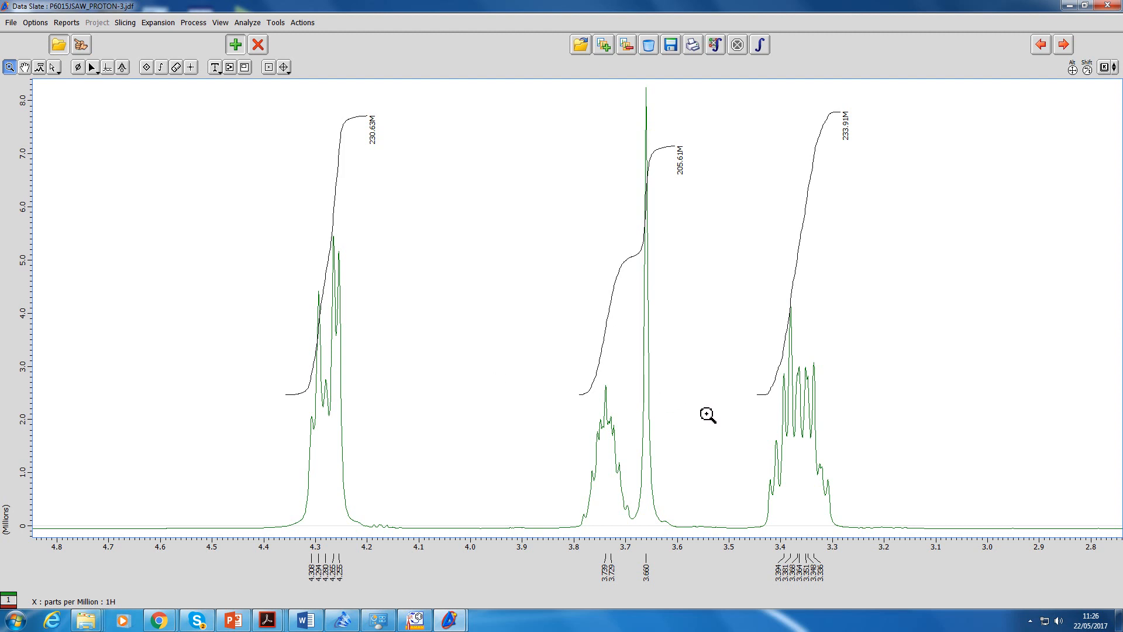
left_click(722, 434)
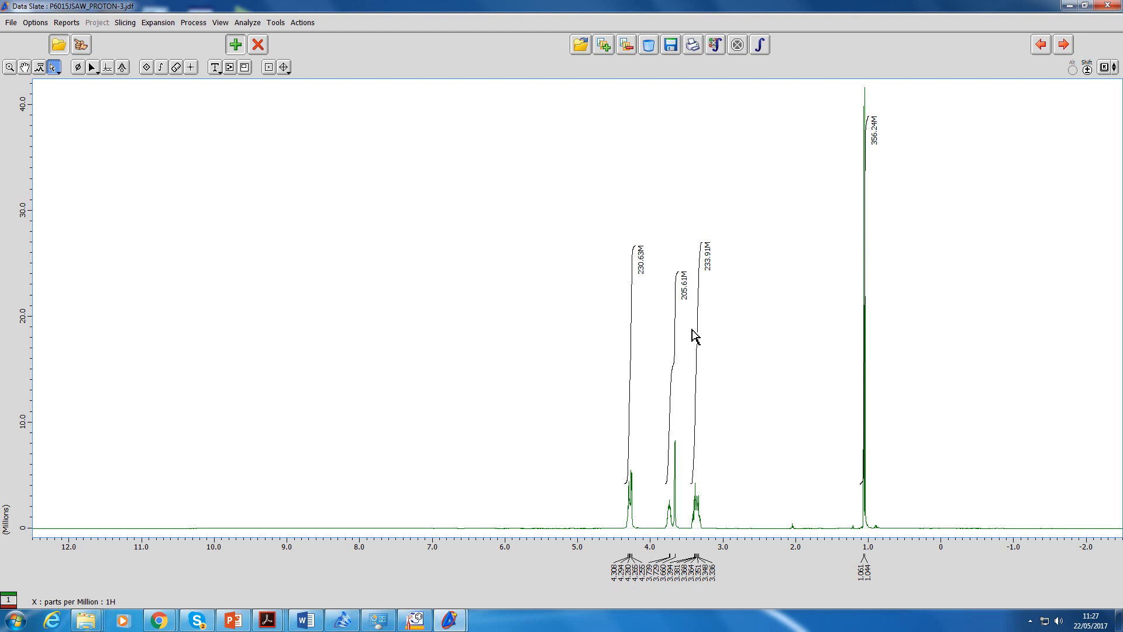
Normalize the integrals to the multiplet near 3.36 ppm, giving that integral a value of 1.00.
left_click(709, 263)
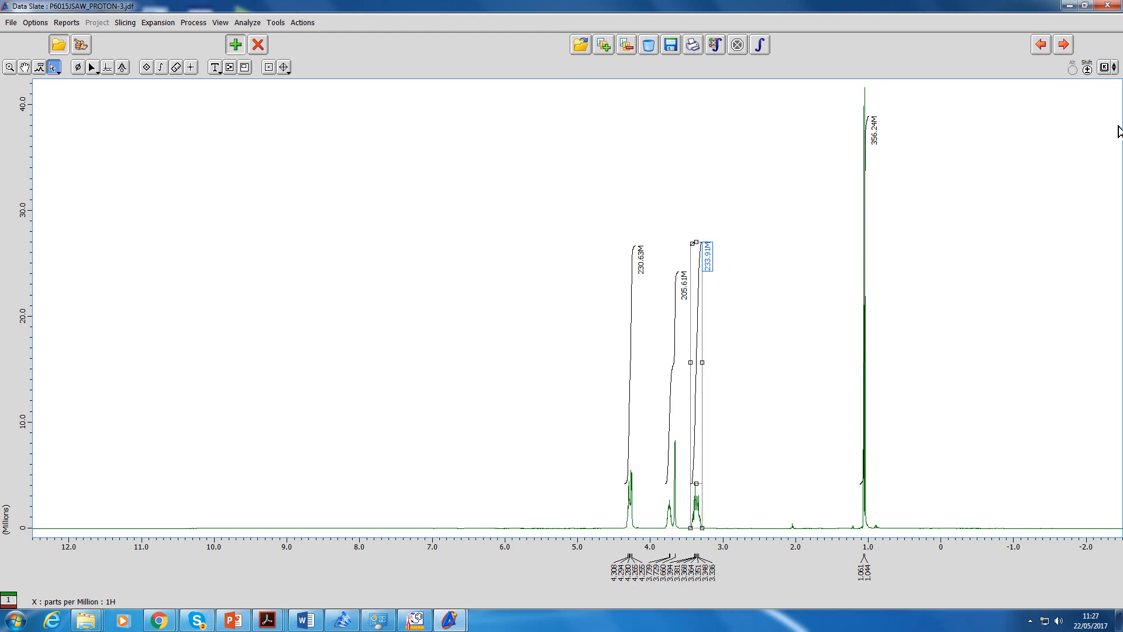
left_click(1105, 71)
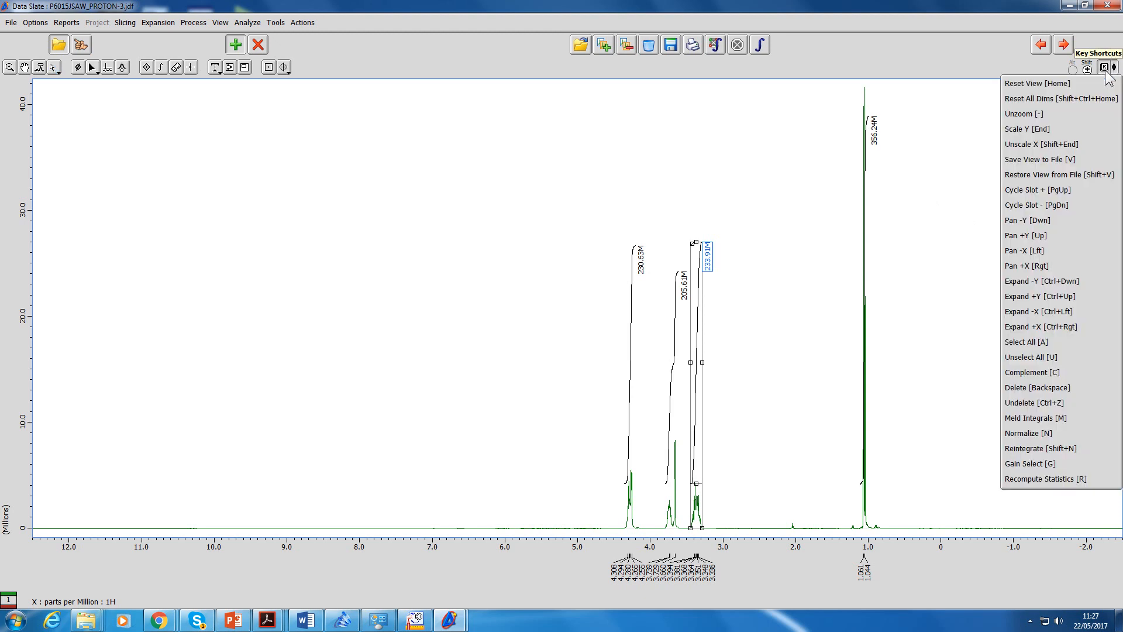
left_click(1046, 434)
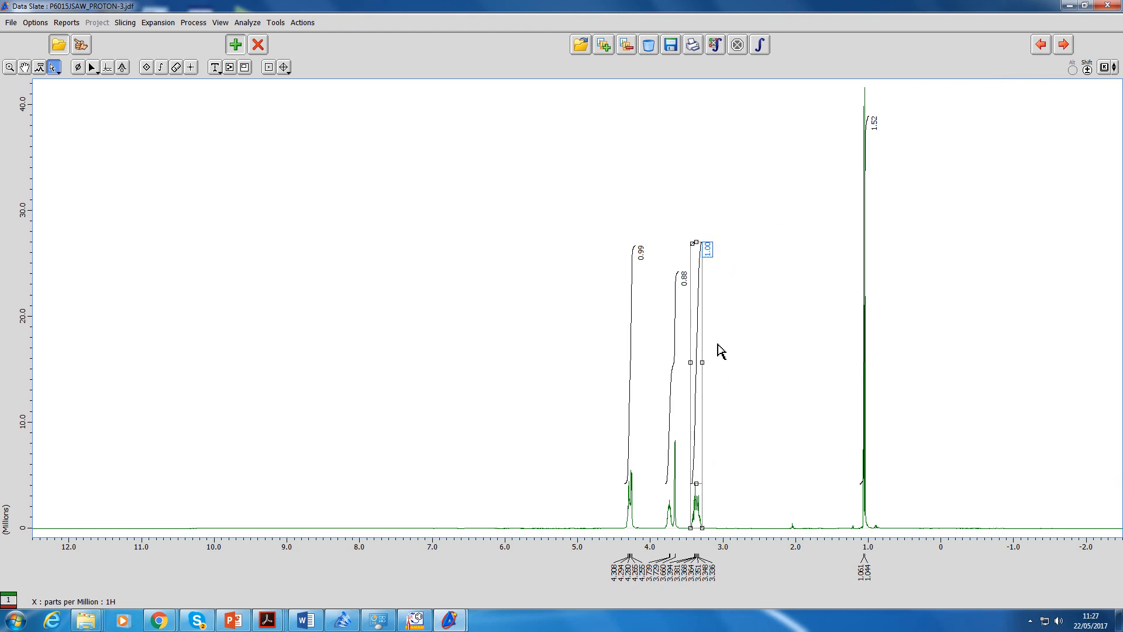
left_click(758, 331)
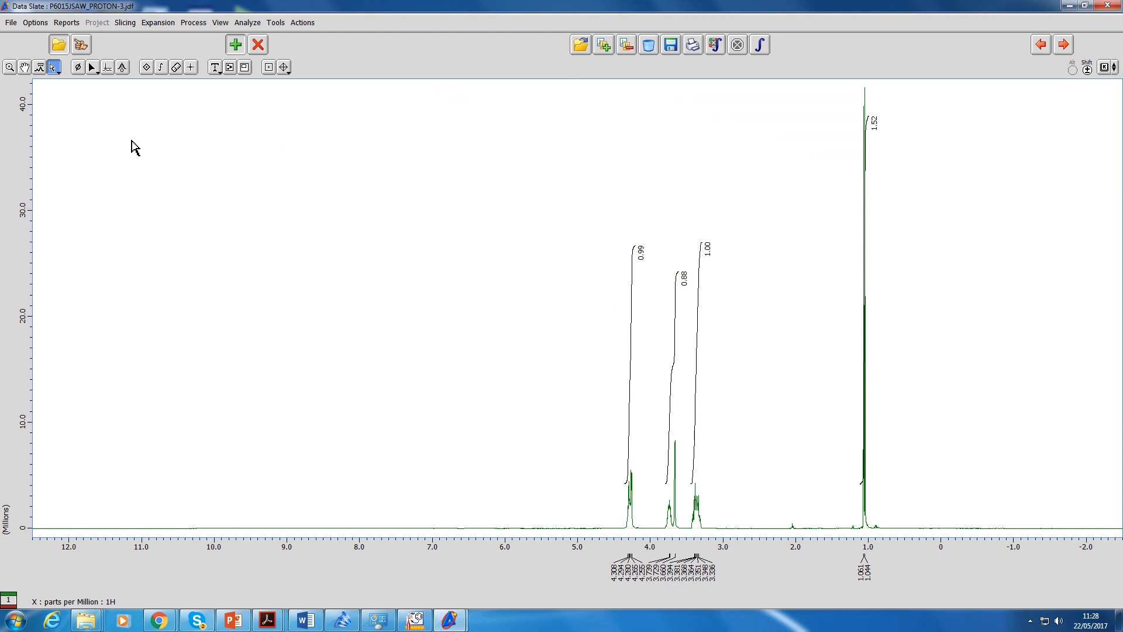
Delete the combined integral spanning the 3.74 ppm multiplet and the 3.66 ppm singlet.
left_click(9, 67)
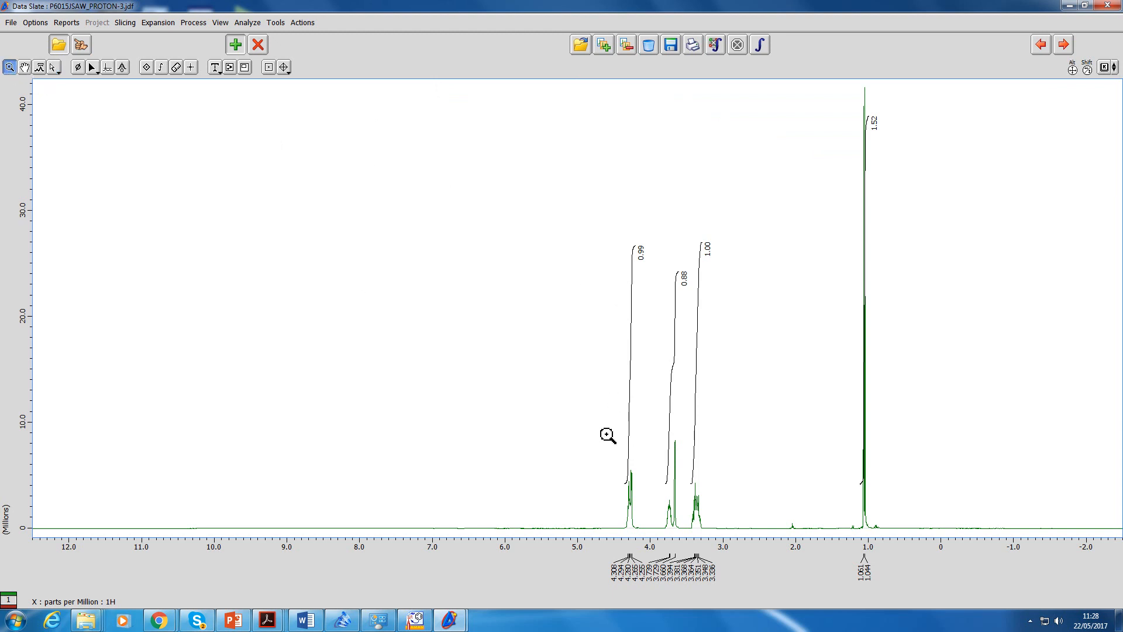
left_click_drag(647, 425, 701, 544)
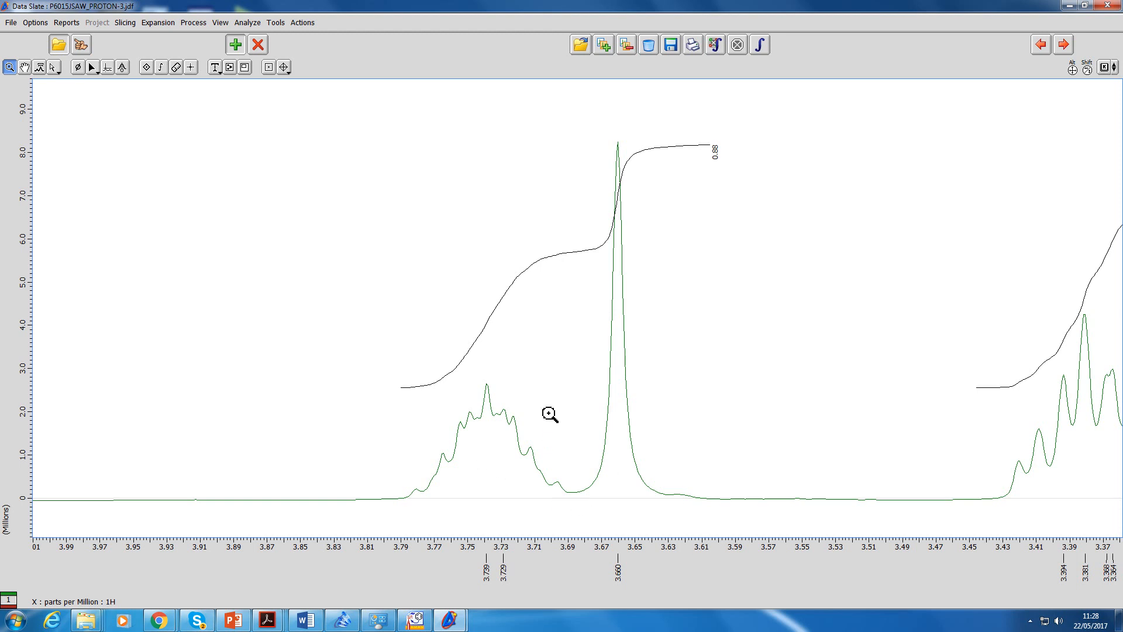
left_click(53, 68)
left_click(719, 158)
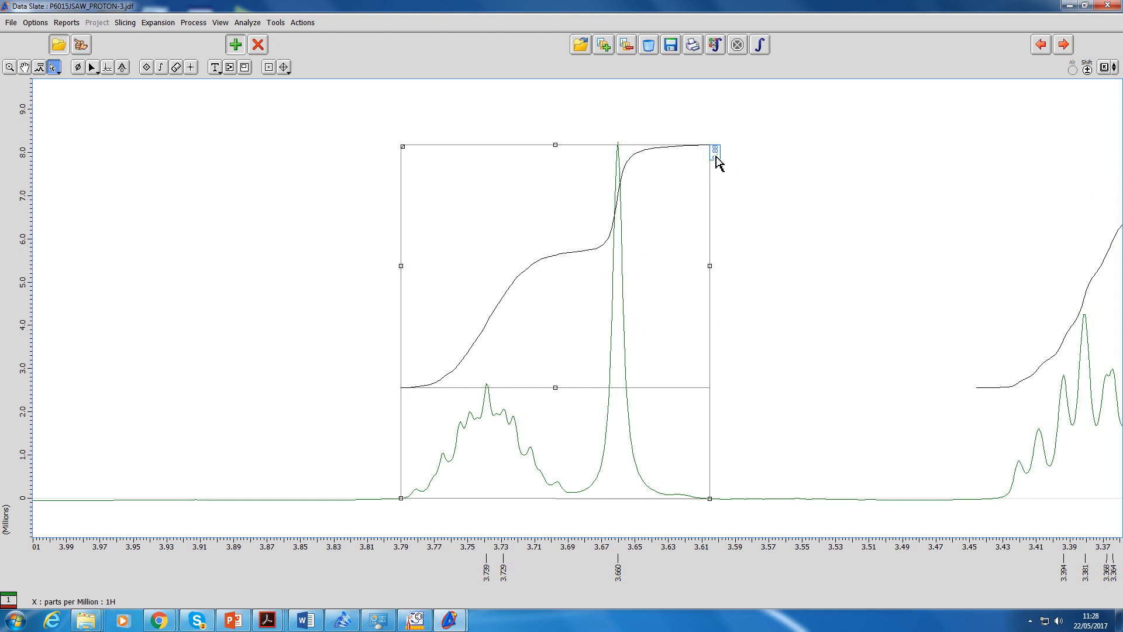
key("Delete")
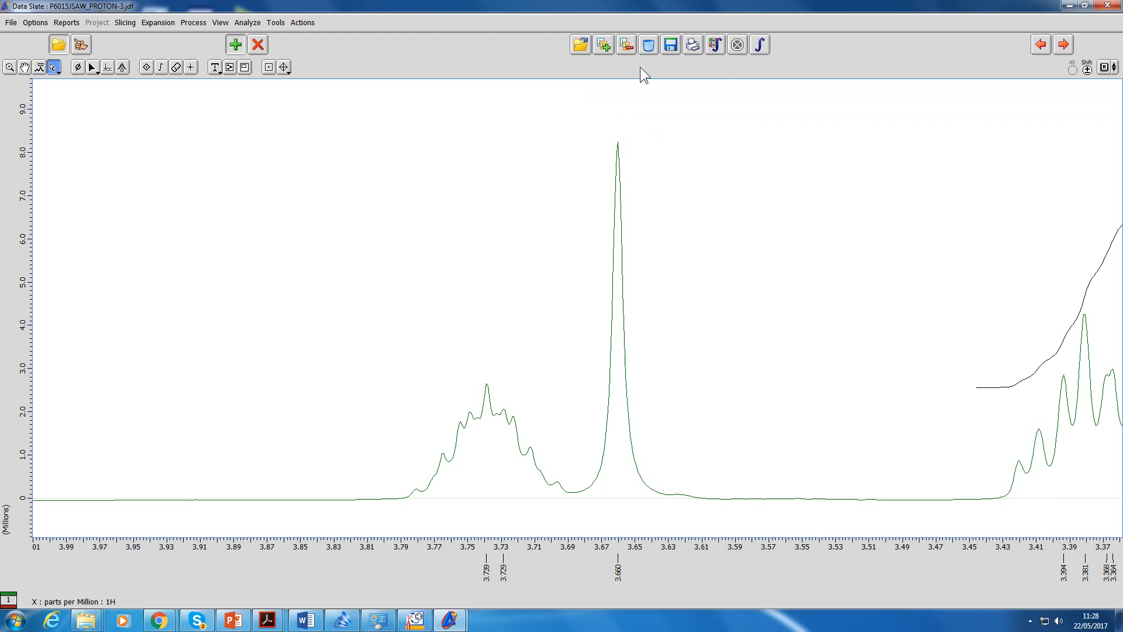
Integrate the spectrum automatically and remove the integral that covers both the 3.74 and 3.66 ppm signals.
left_click(766, 47)
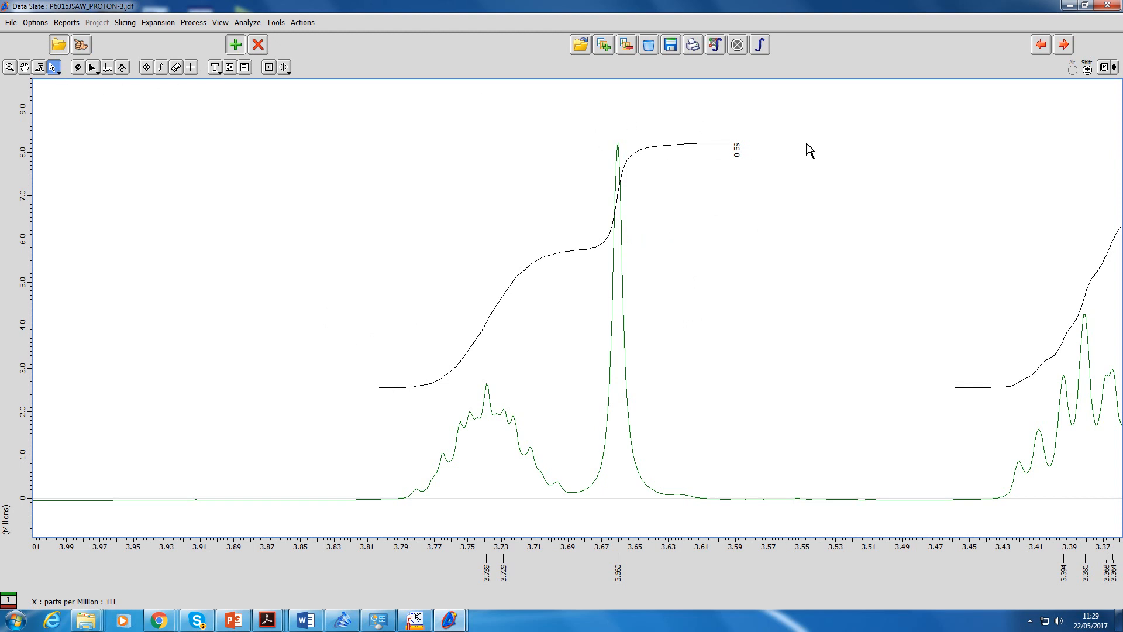
left_click(737, 153)
key("Delete")
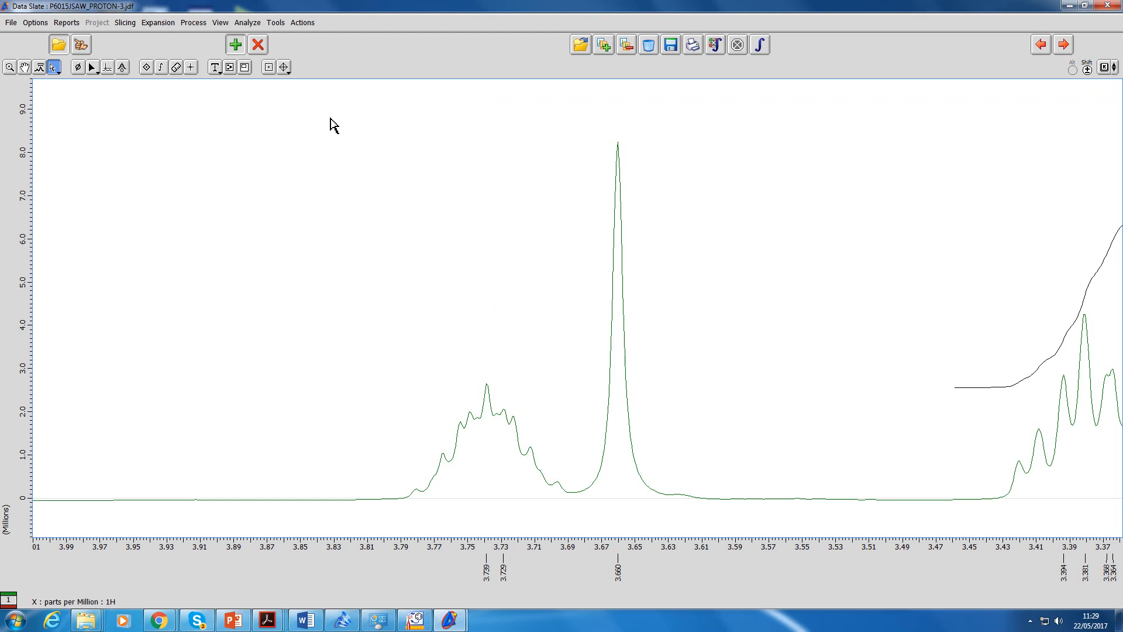
Integrate the 3.74 ppm multiplet manually on its own, from about 3.83 to 3.68 ppm.
left_click(161, 68)
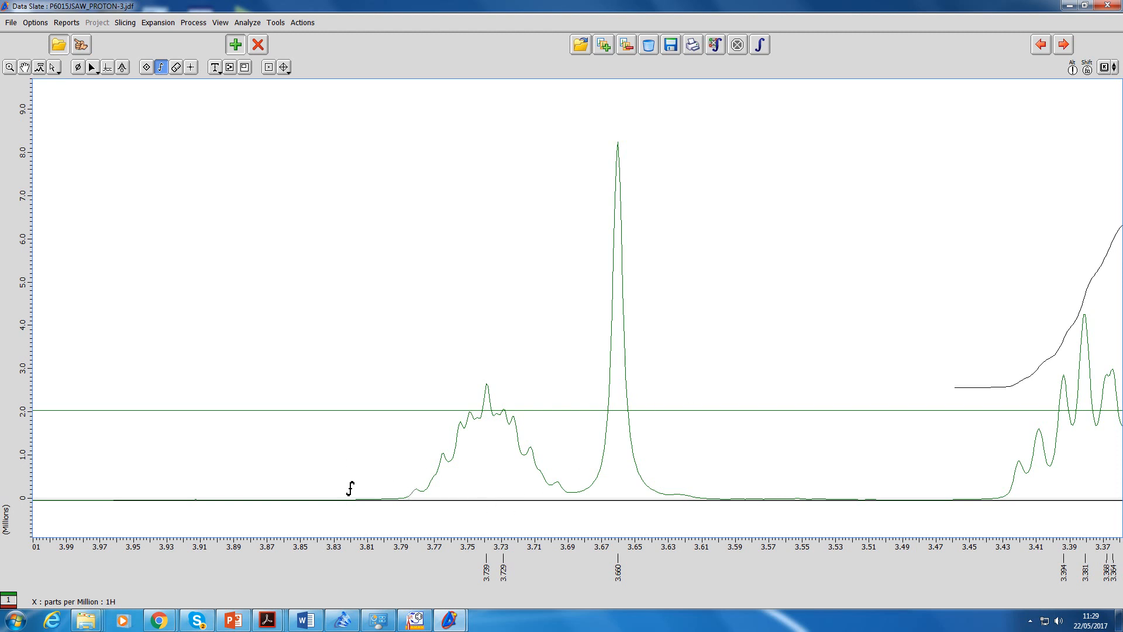
left_click_drag(340, 489, 579, 408)
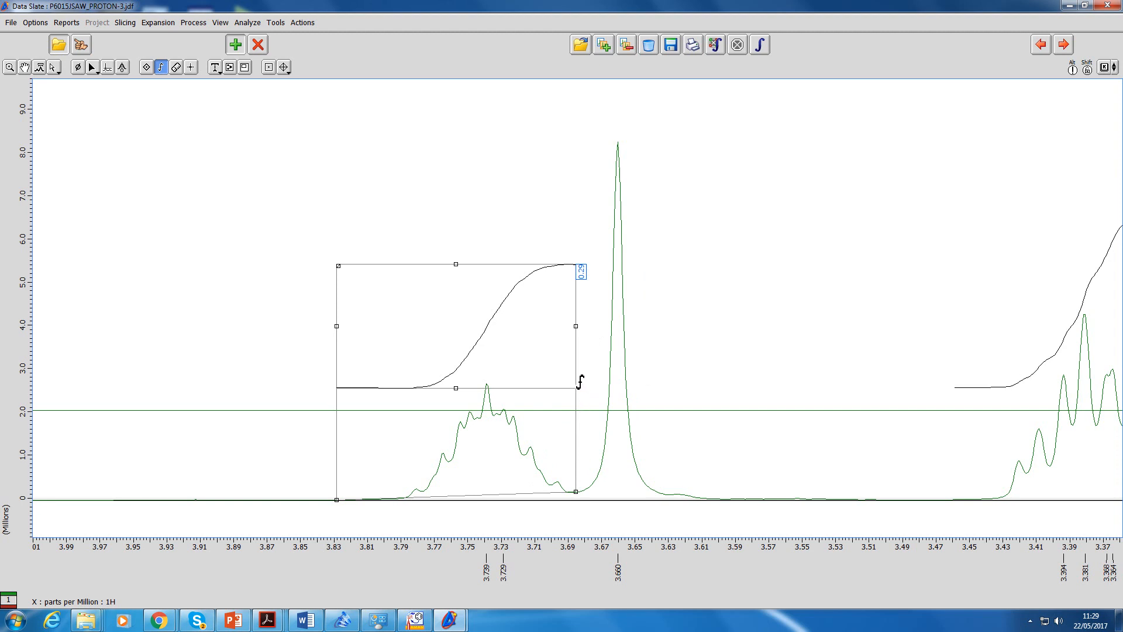
left_click_drag(581, 381, 586, 382)
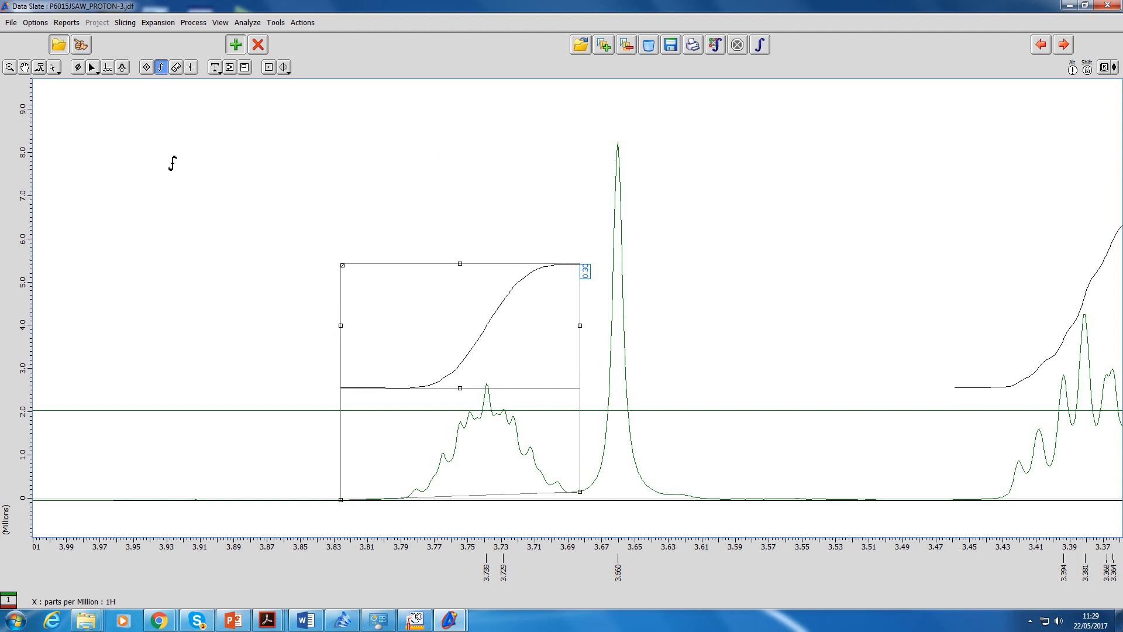
left_click(54, 68)
left_click(490, 197)
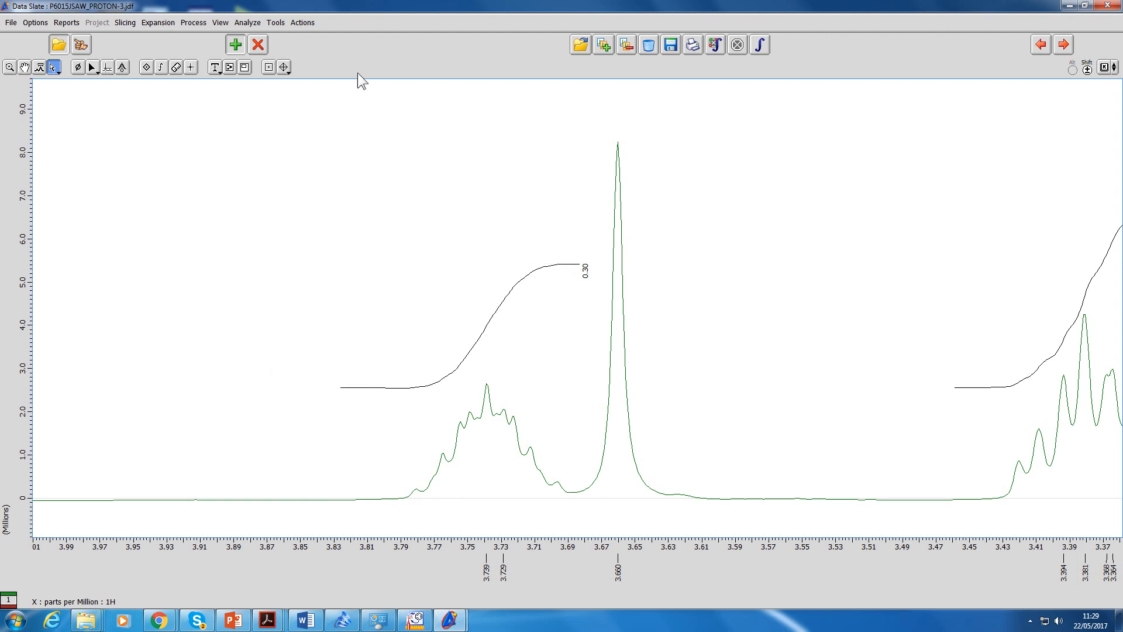
Integrate the 3.66 ppm singlet manually as a separate integral, from about 3.69 to 3.60 ppm.
left_click(162, 67)
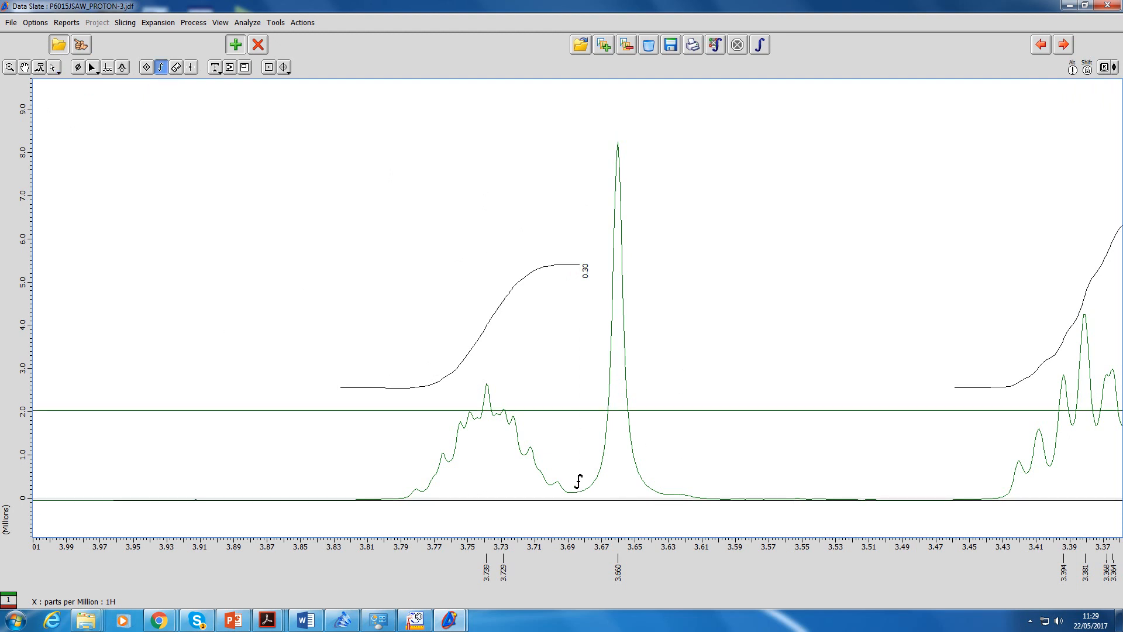
left_click_drag(581, 480, 726, 437)
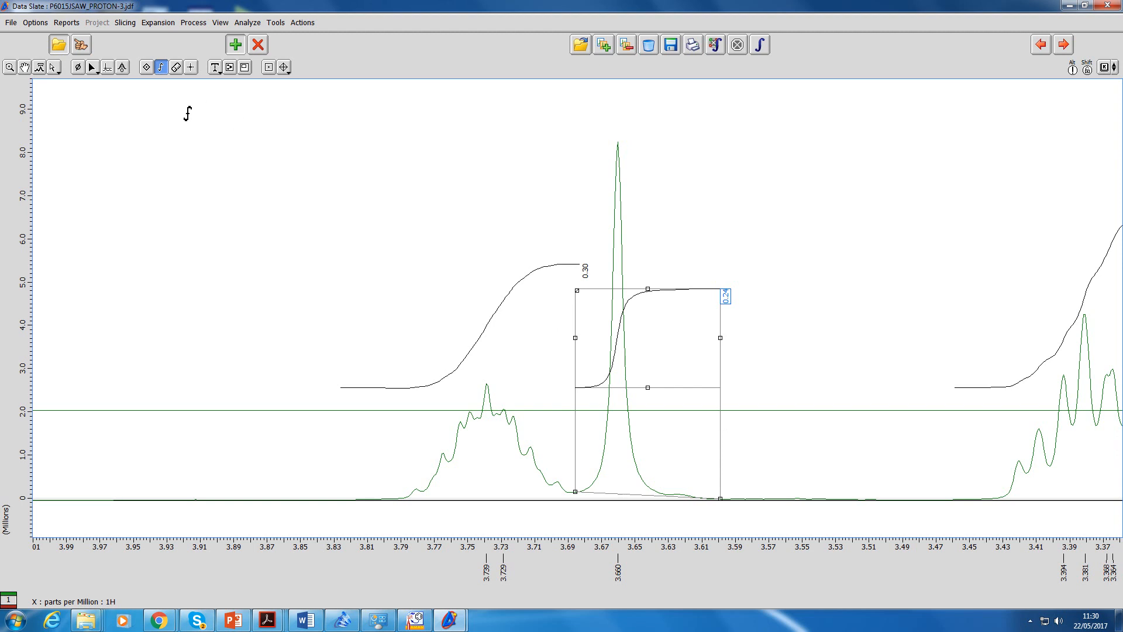
left_click(53, 67)
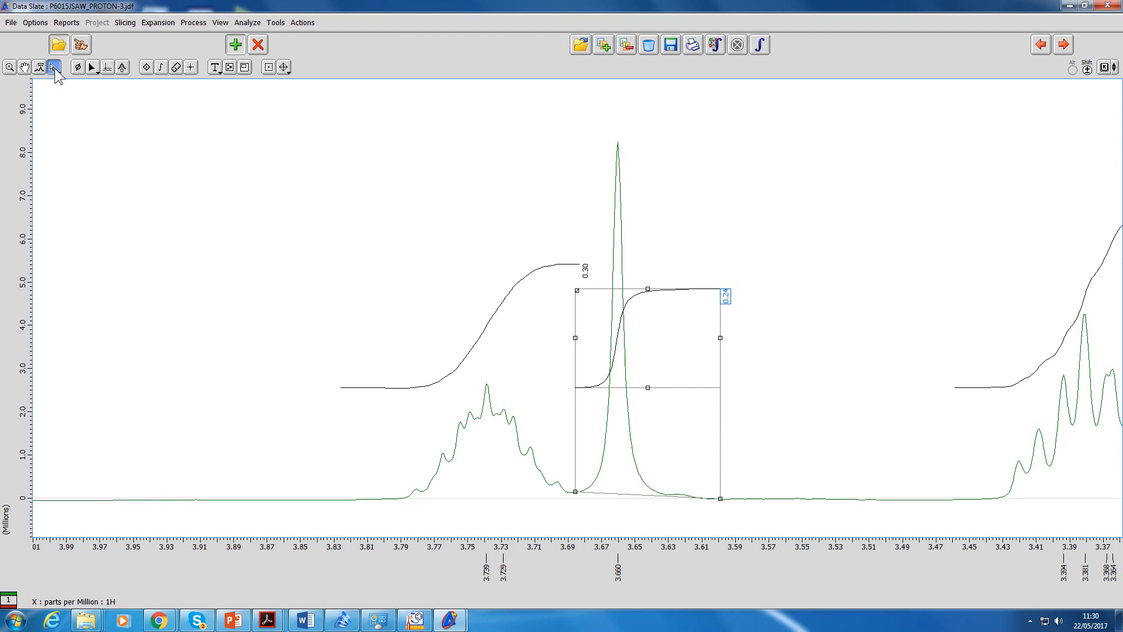
left_click(444, 225)
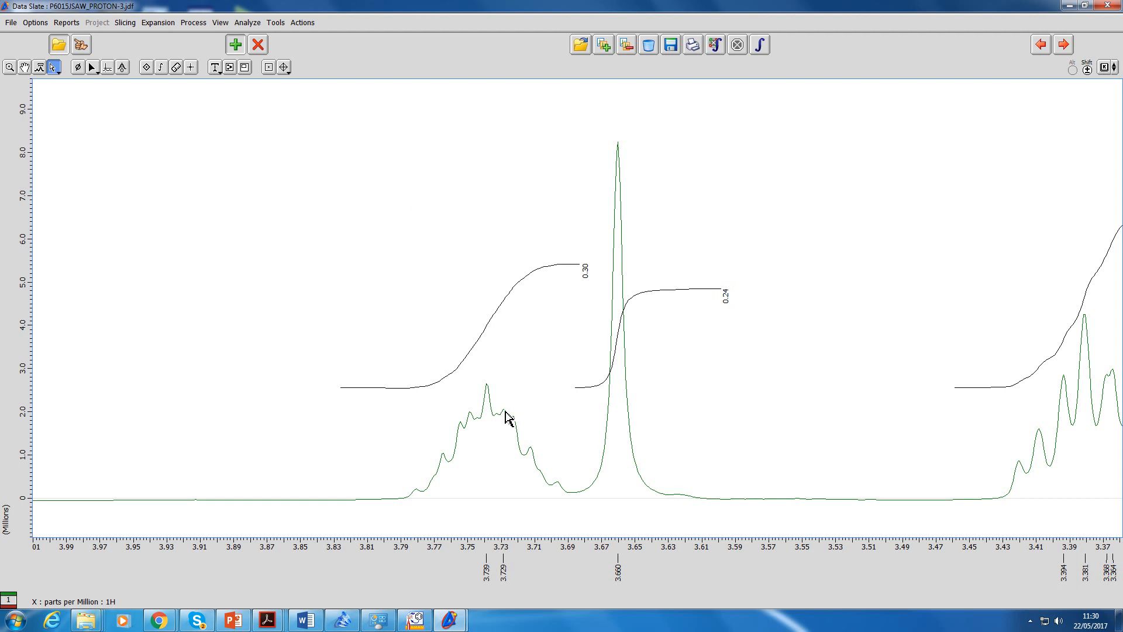
Normalize the spectrum's integrals to the 3.66 ppm singlet, giving it a value of 1.00.
double_click(565, 285)
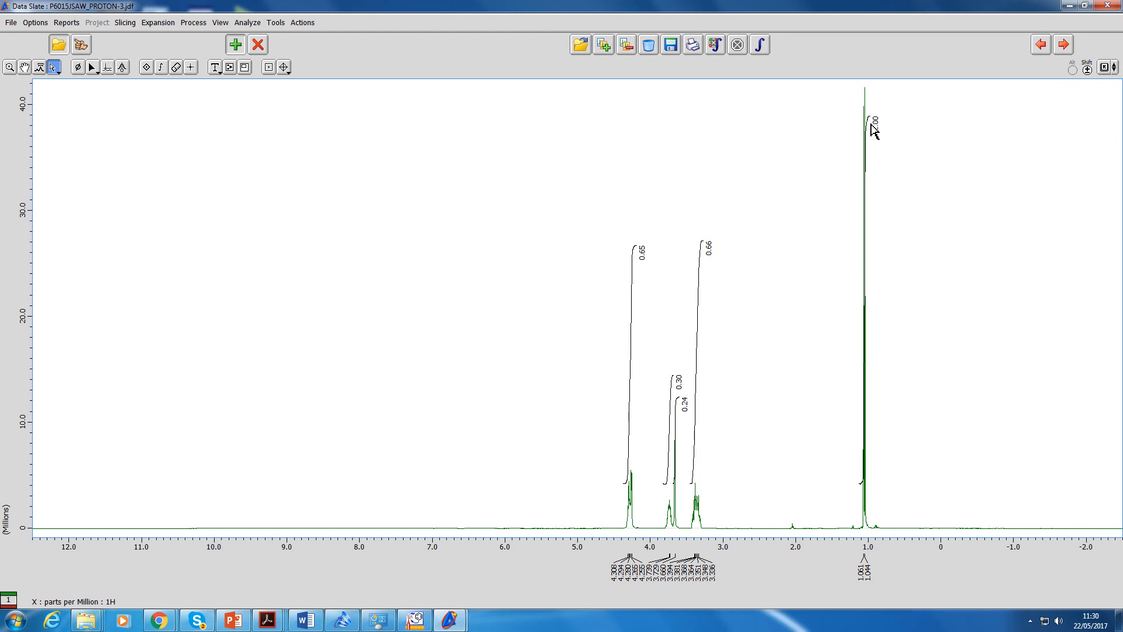
left_click(688, 415)
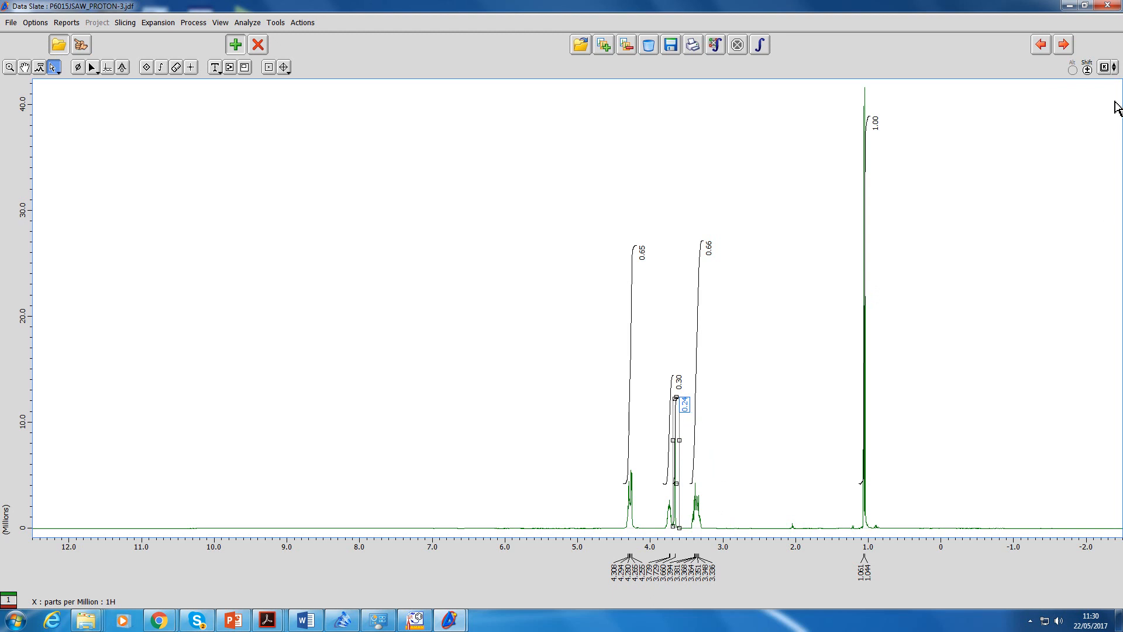
left_click(1112, 68)
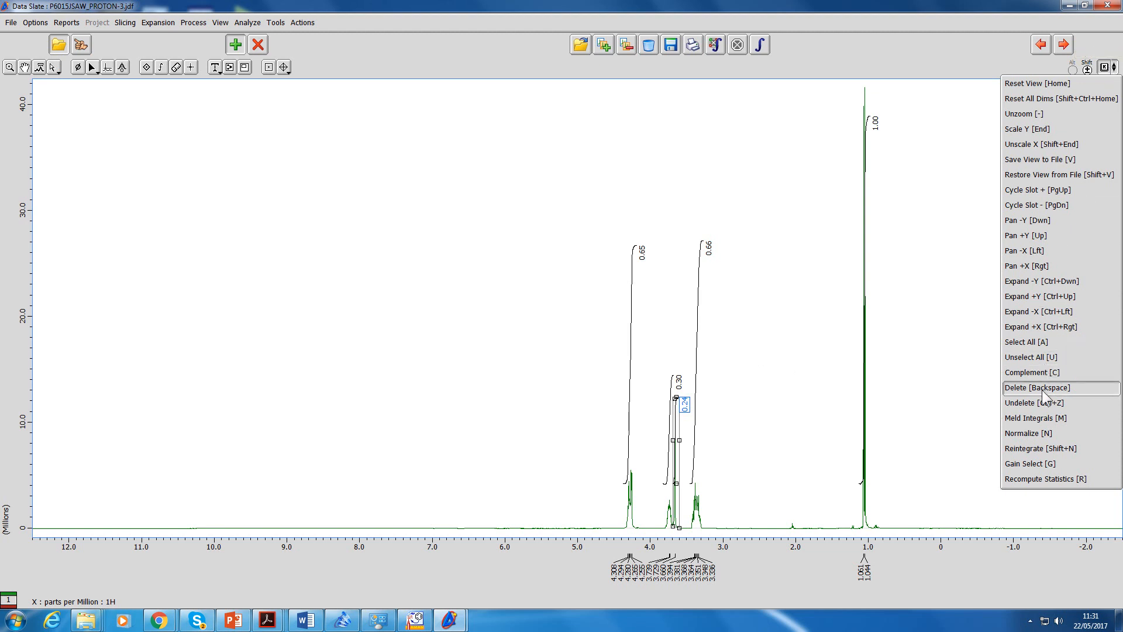
left_click(1042, 434)
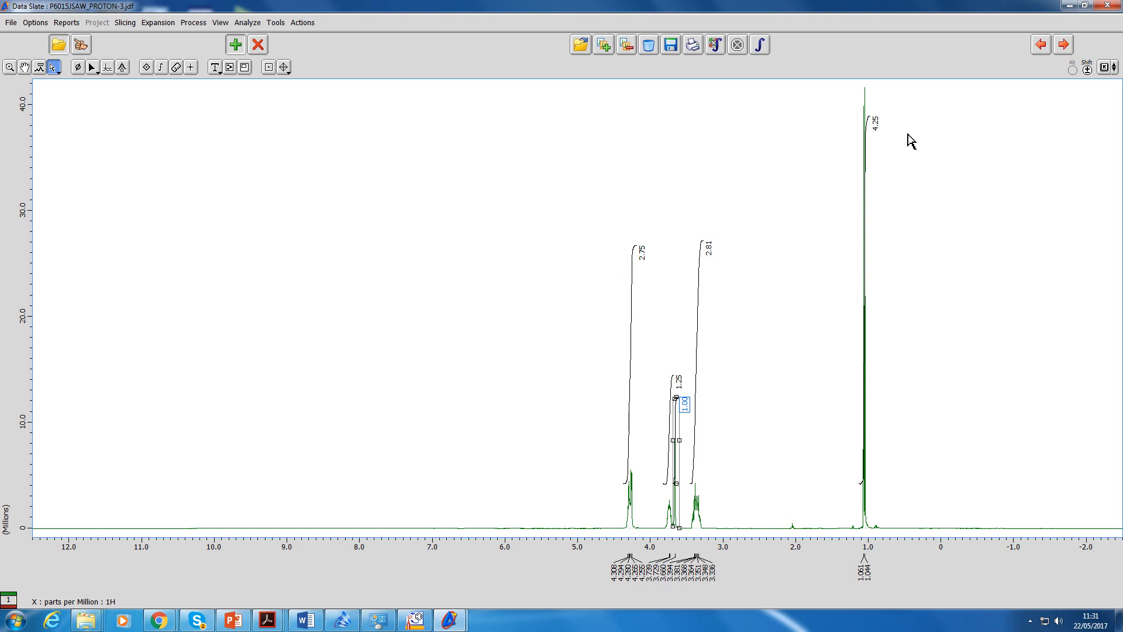
left_click(742, 422)
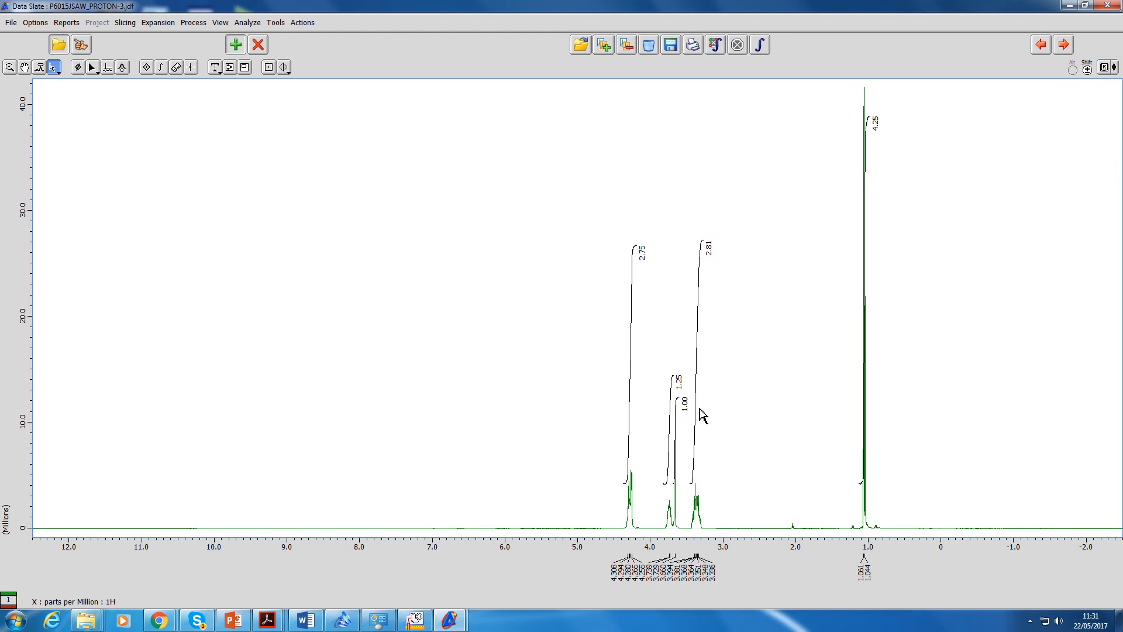
Normalize all integrals to the 3.74 ppm multiplet instead, giving it a value of 1.00.
left_click(682, 386)
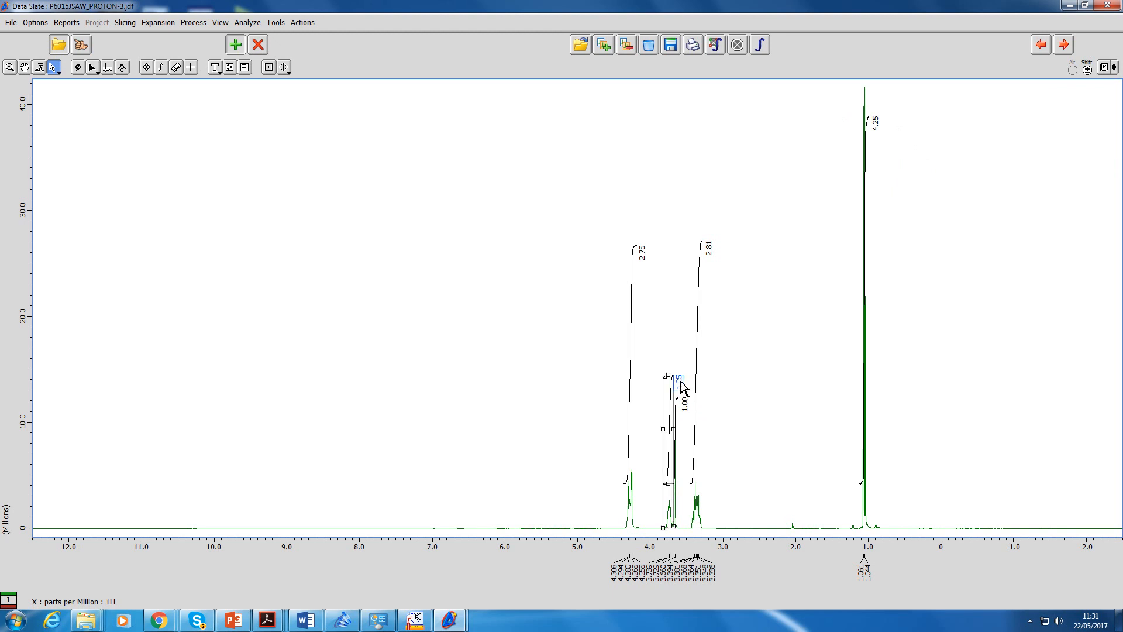
left_click(1115, 68)
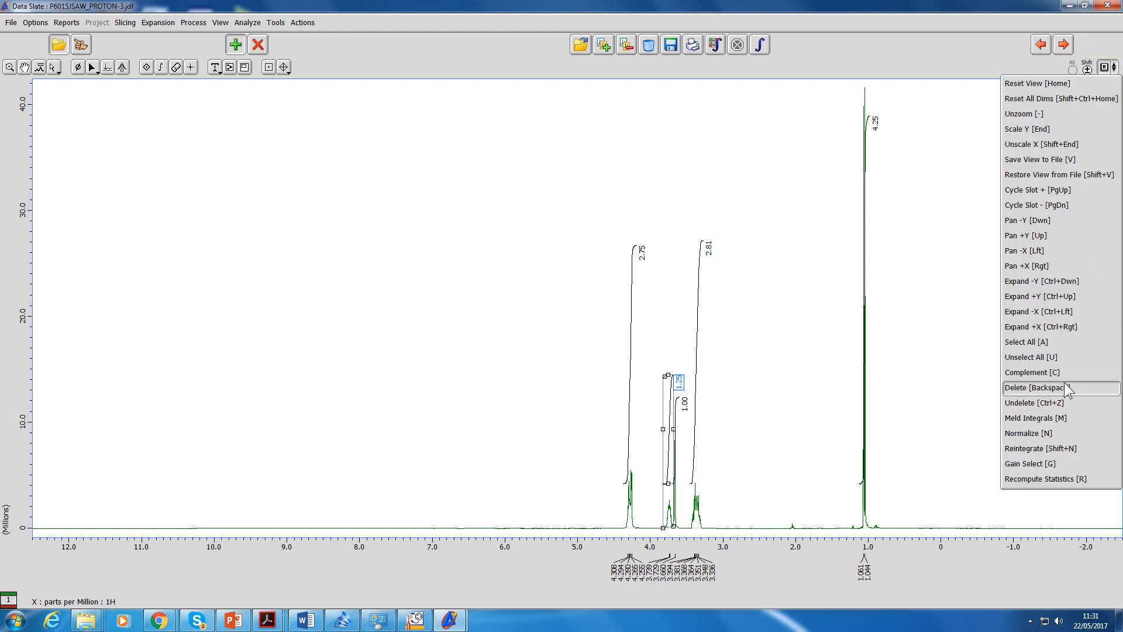
left_click(1054, 434)
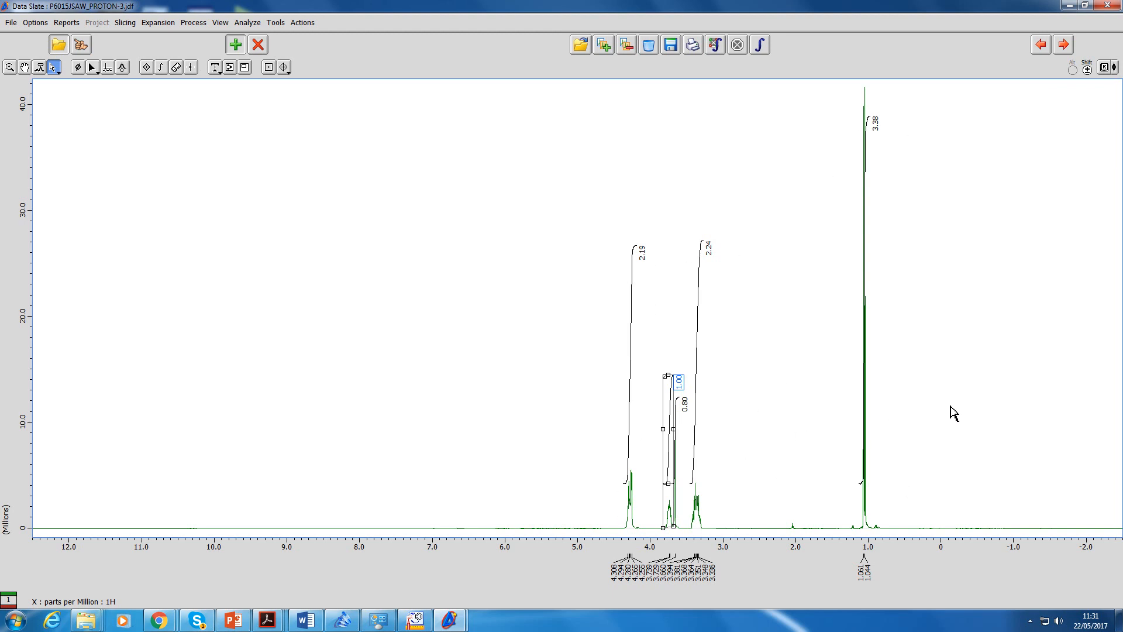
left_click(827, 411)
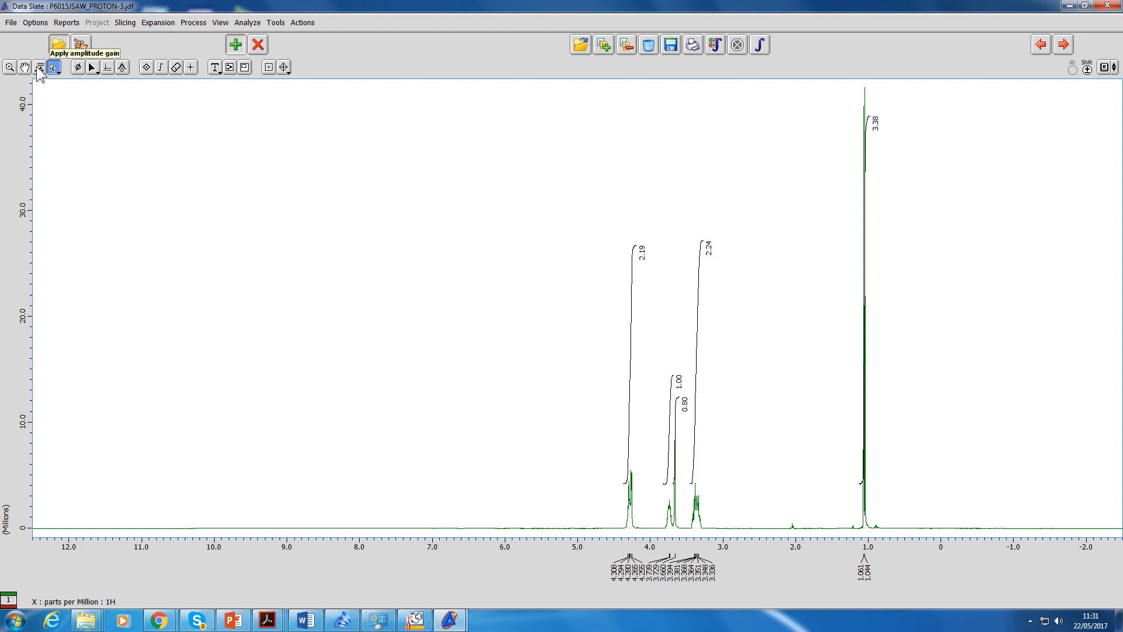
Set the peak-picking threshold to about 2.06 million across the multiplet at 3.42 to 3.30 ppm.
left_click(9, 67)
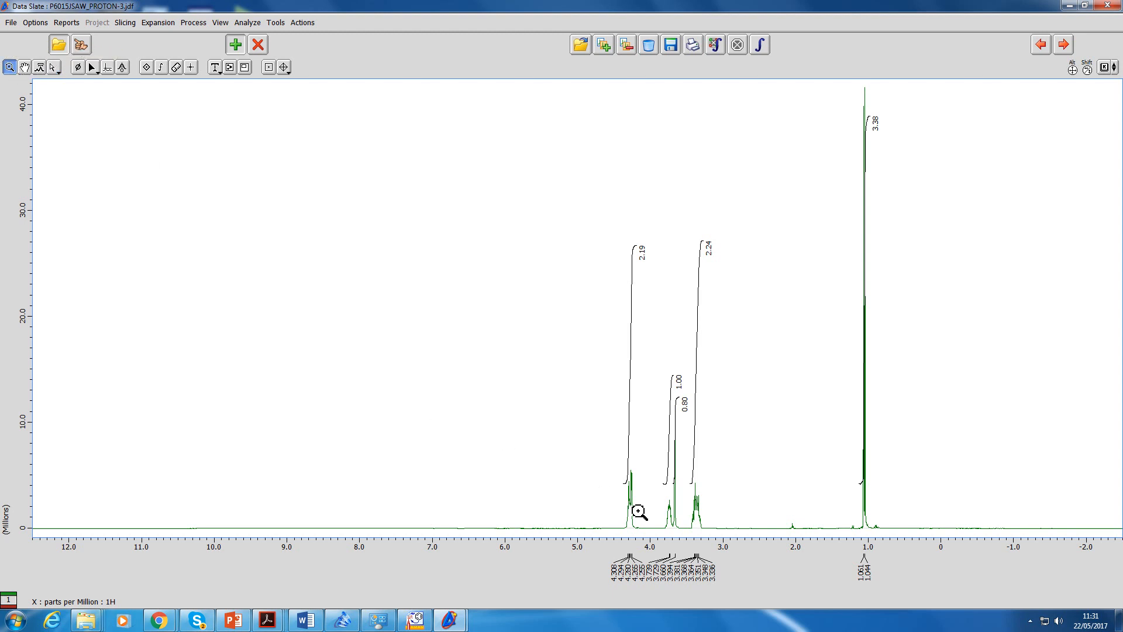
left_click_drag(682, 475, 726, 556)
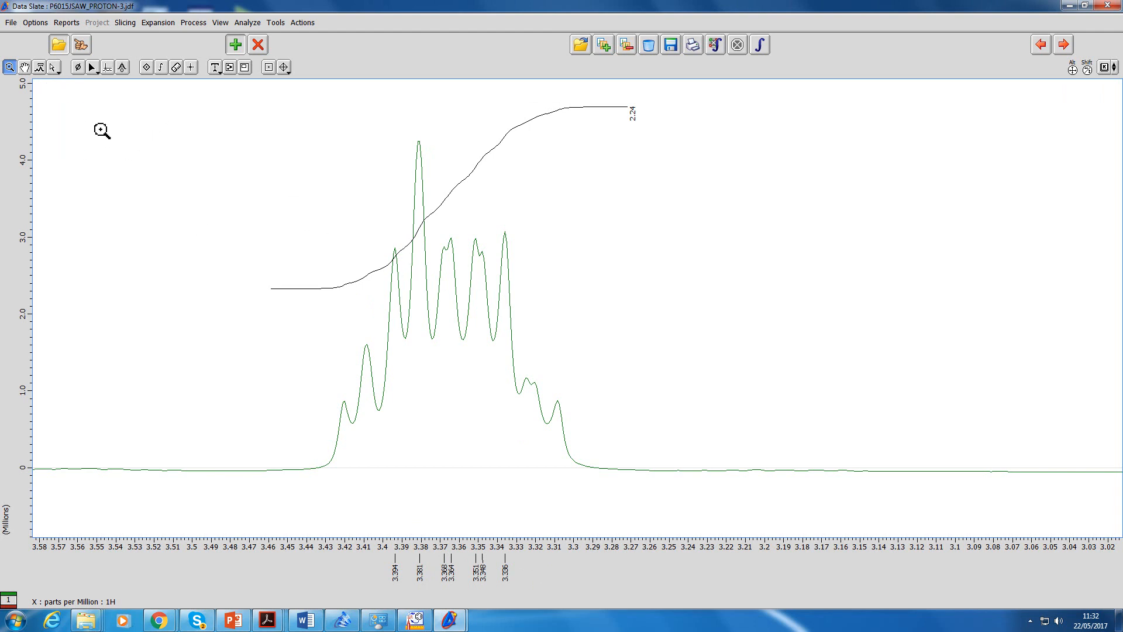
left_click(107, 67)
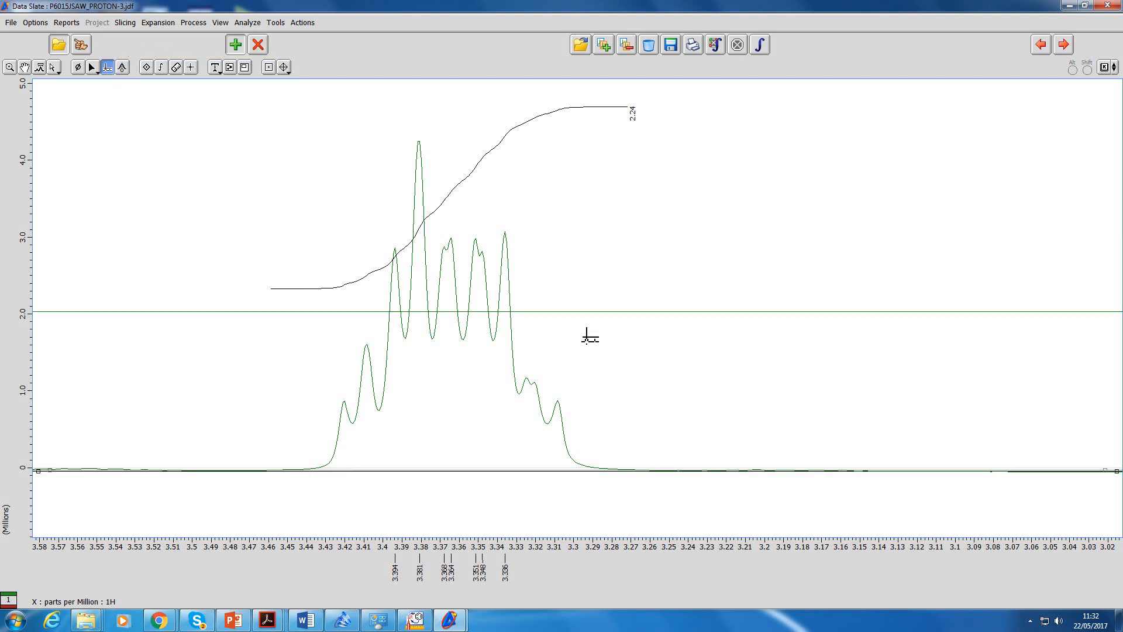
left_click_drag(583, 316, 469, 314)
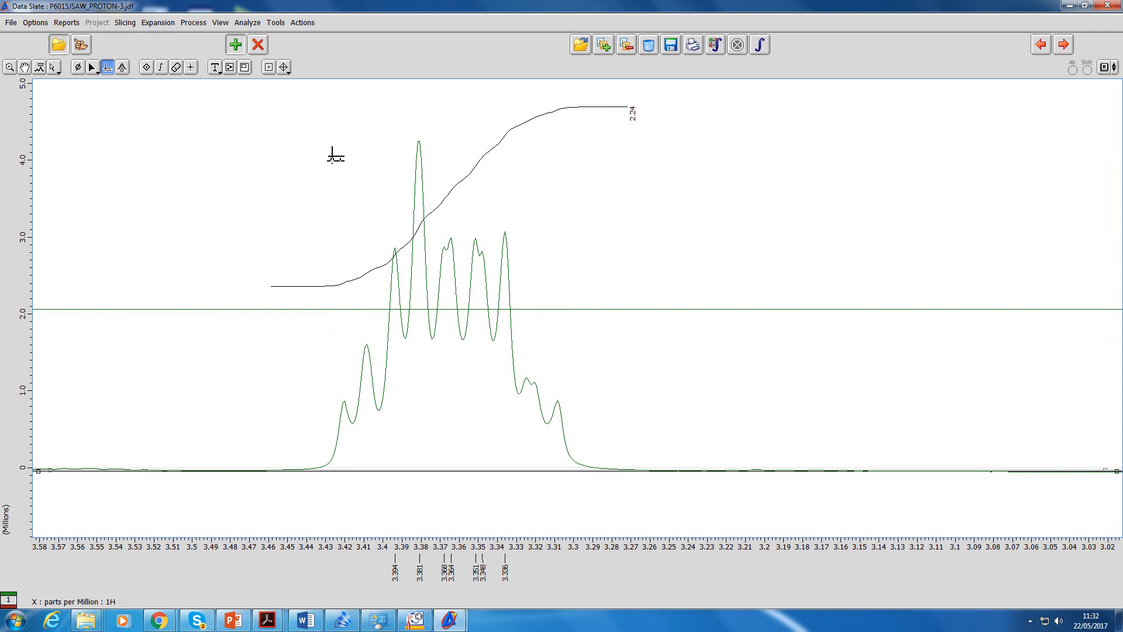
Pick the multiplet's tall peaks manually between 3.394 and 3.336 ppm, and try to pick the small one near 3.32 ppm below the threshold.
left_click(146, 67)
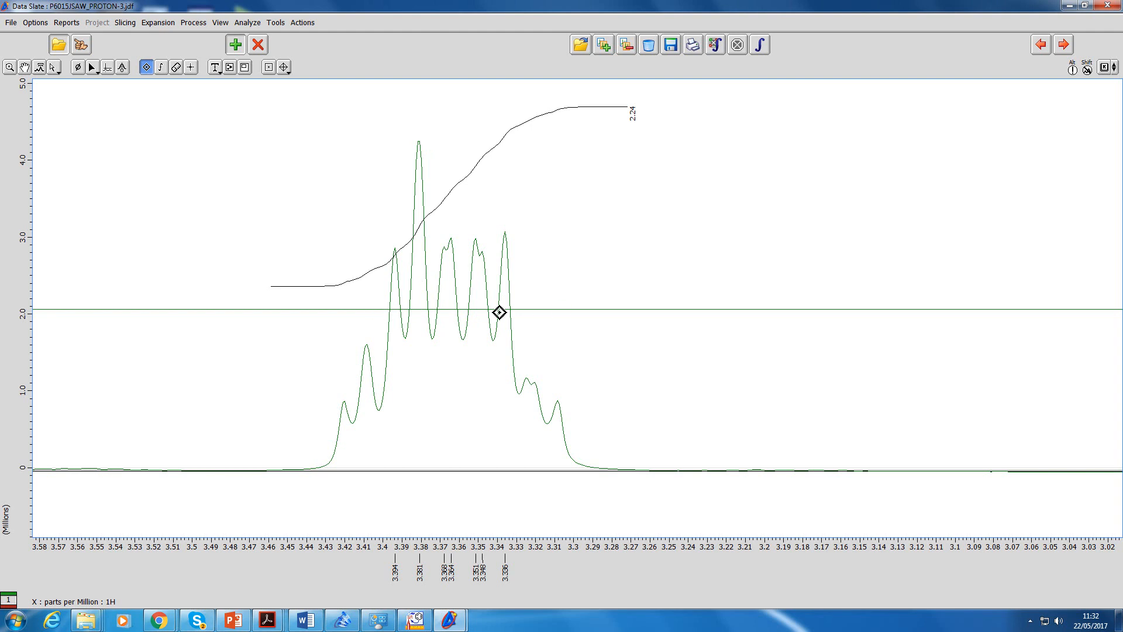
left_click(421, 301)
left_click(420, 570)
left_click(426, 310)
left_click(422, 310)
left_click(448, 264)
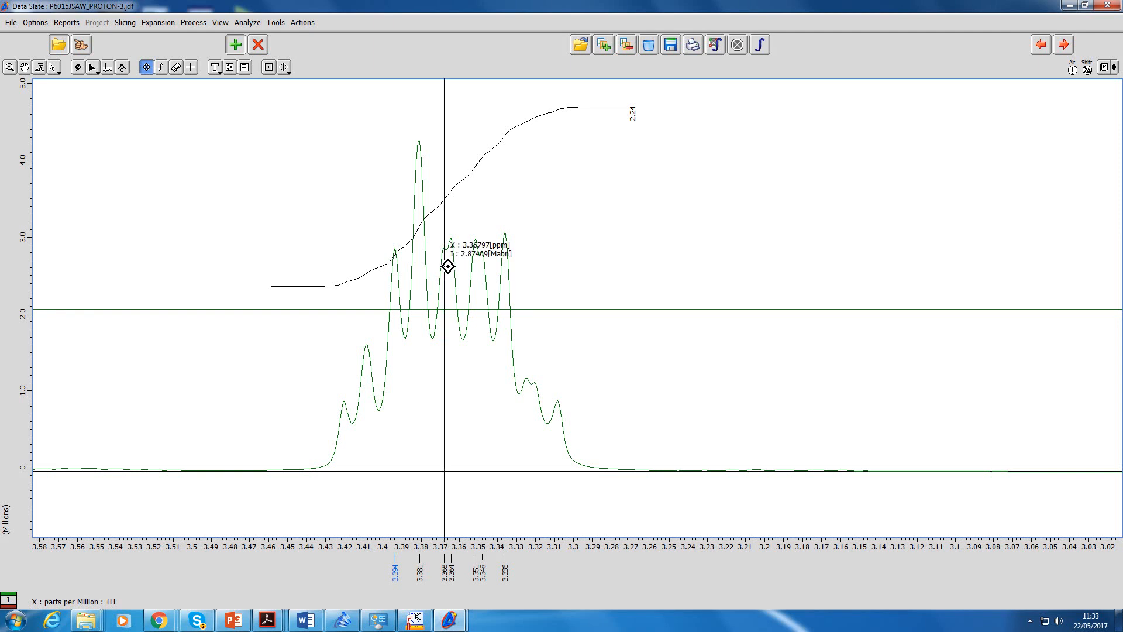
left_click(453, 261)
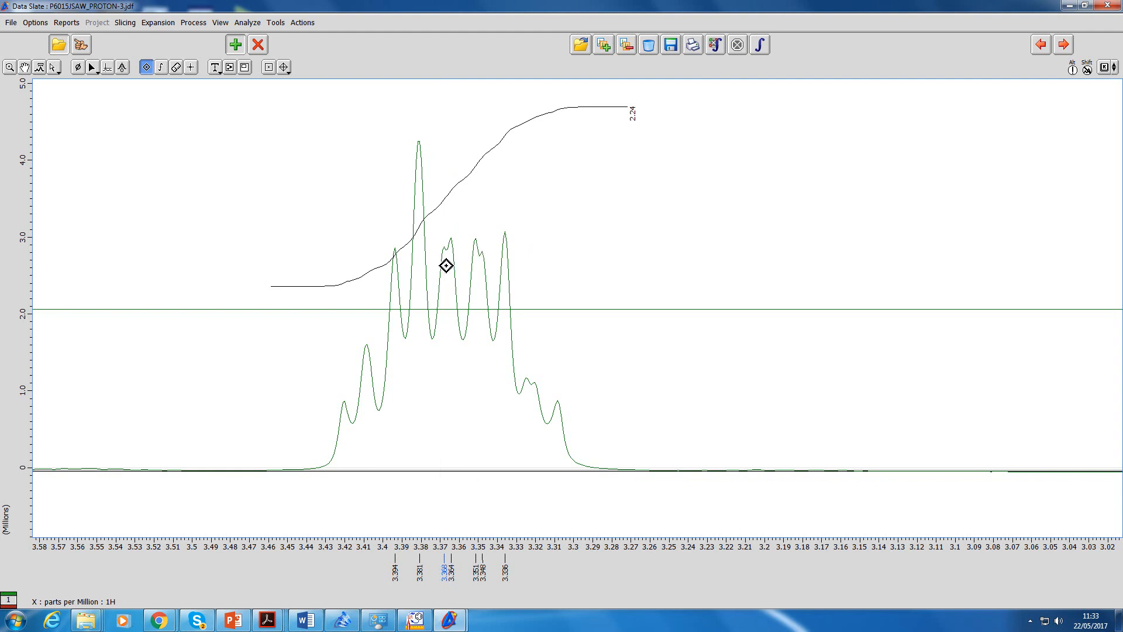
left_click(451, 261)
left_click(530, 396)
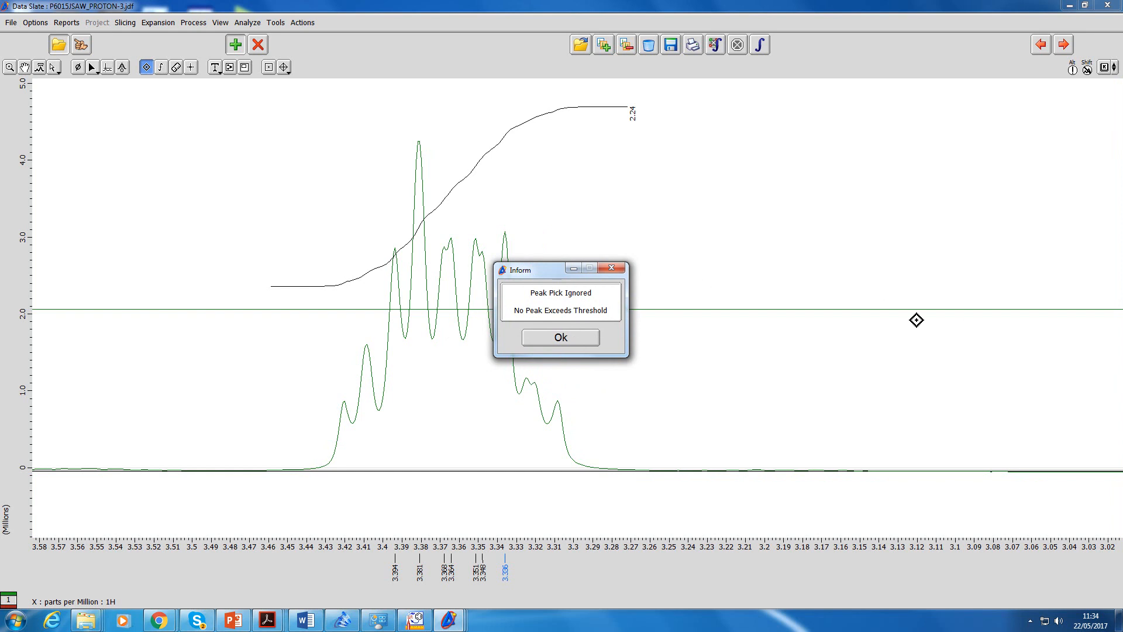
left_click(568, 339)
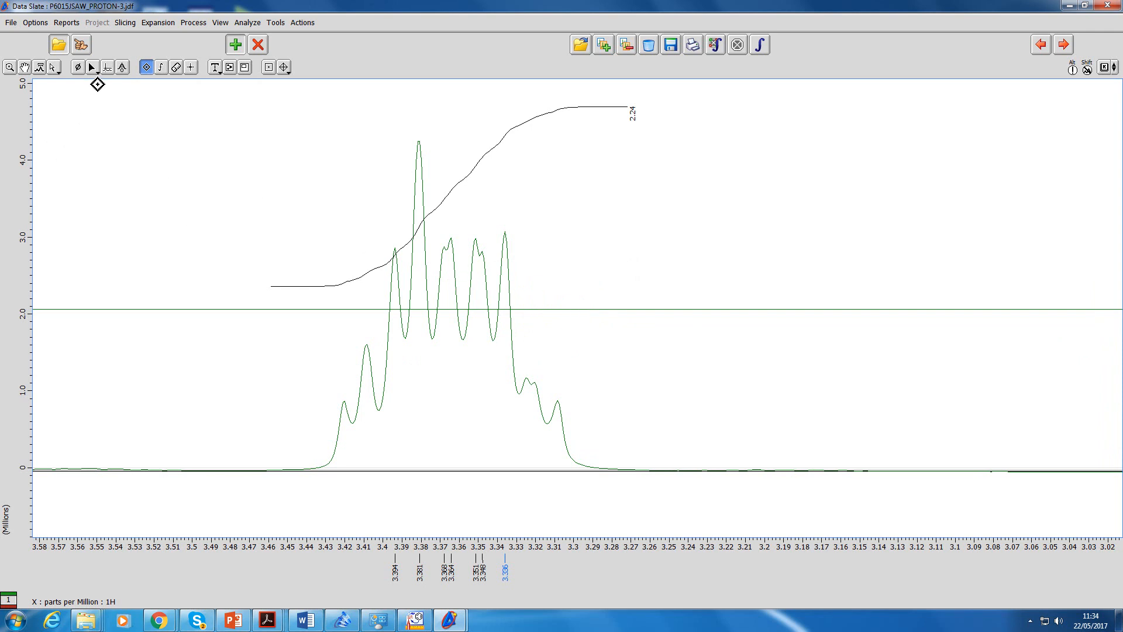
Lower the peak-picking threshold to about 0.7 million and manually pick the small peaks at 3.420, 3.408, 3.325, 3.320 and 3.308 ppm.
left_click(108, 69)
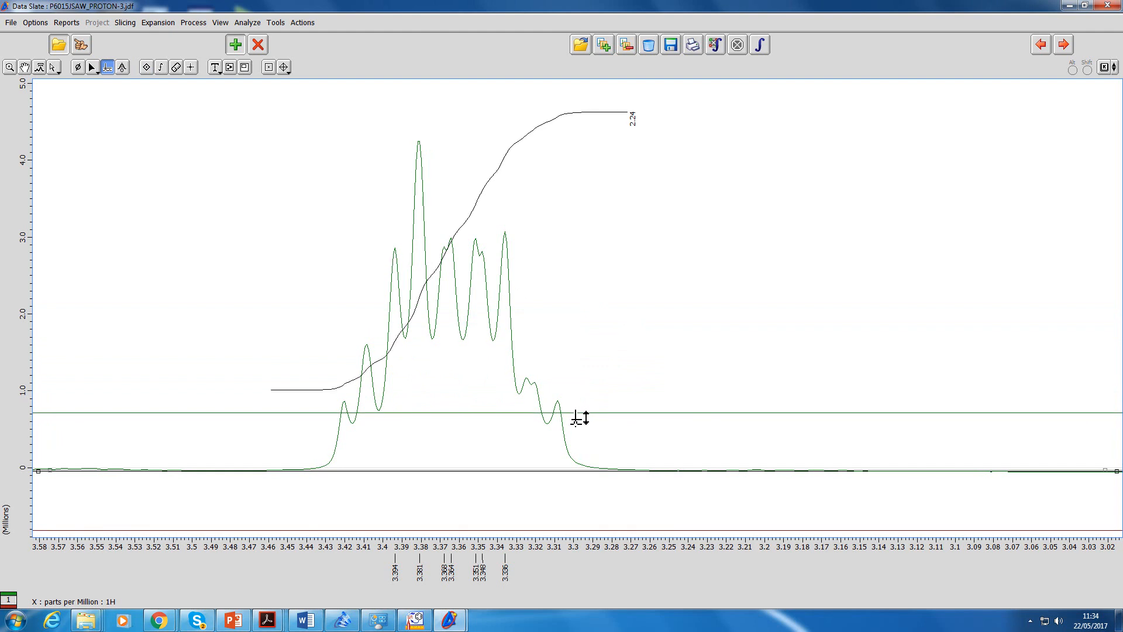
left_click(146, 66)
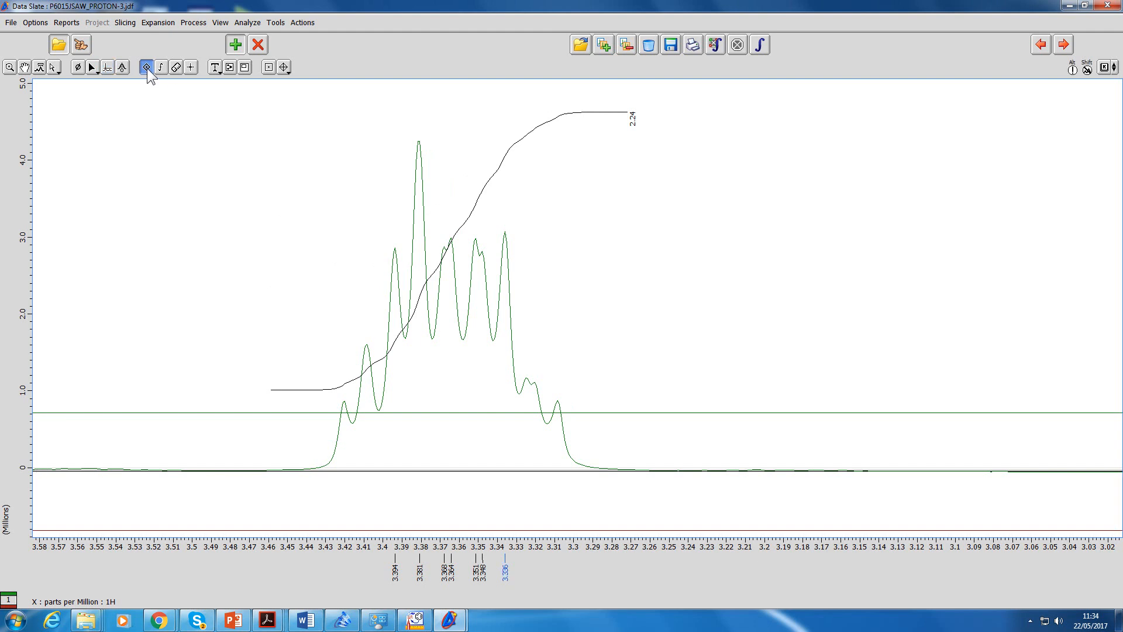
left_click(348, 420)
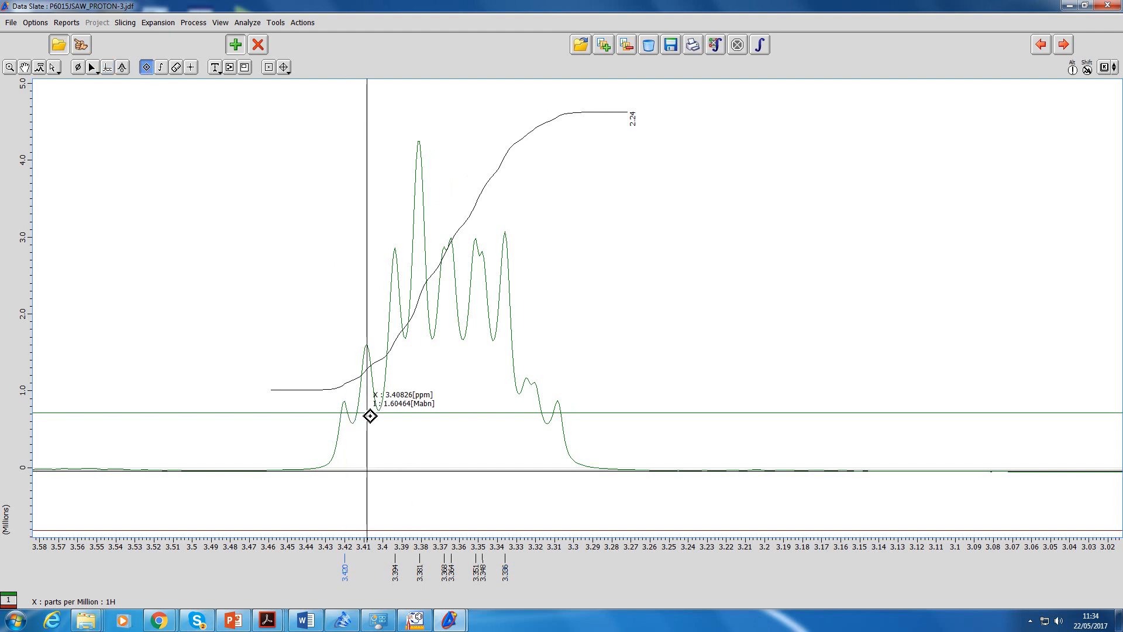
left_click(366, 417)
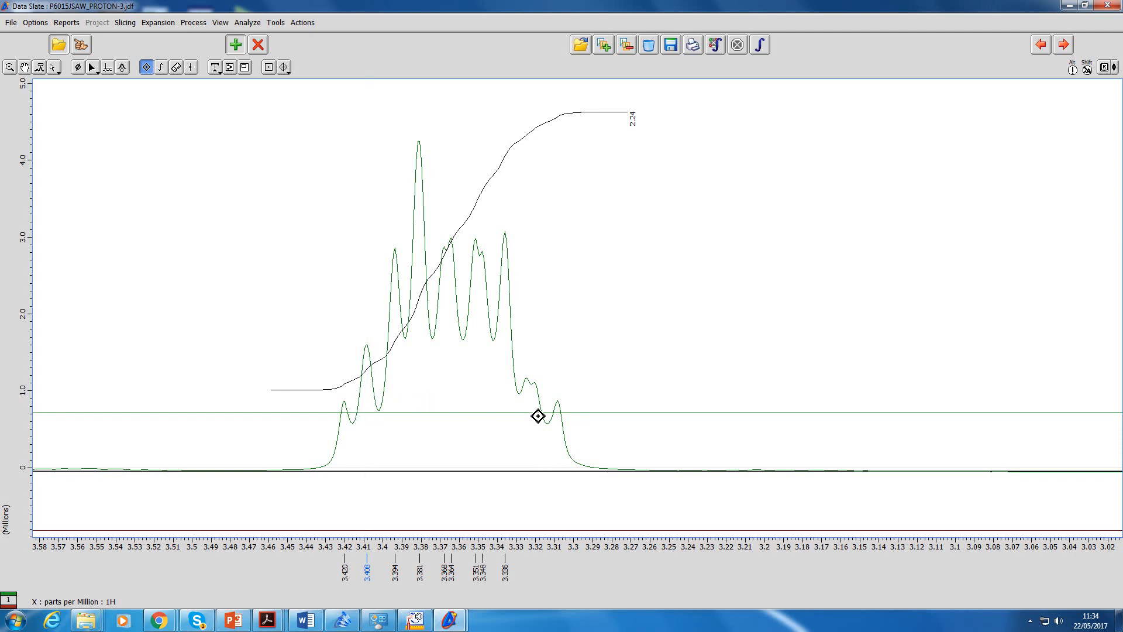
left_click(530, 402)
left_click(542, 400)
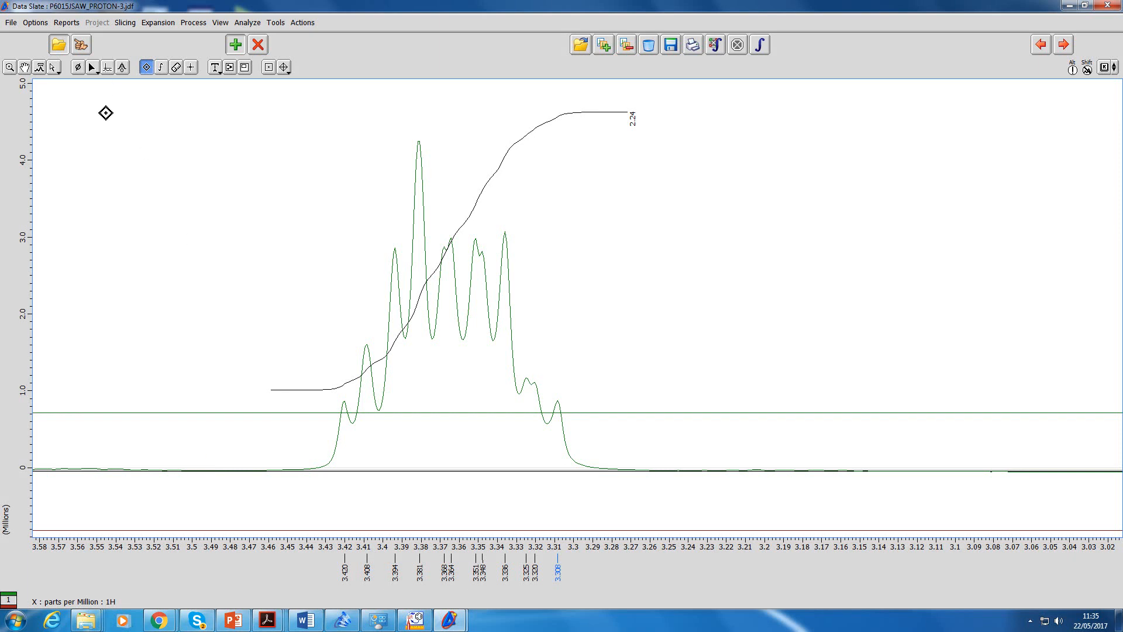
left_click(10, 72)
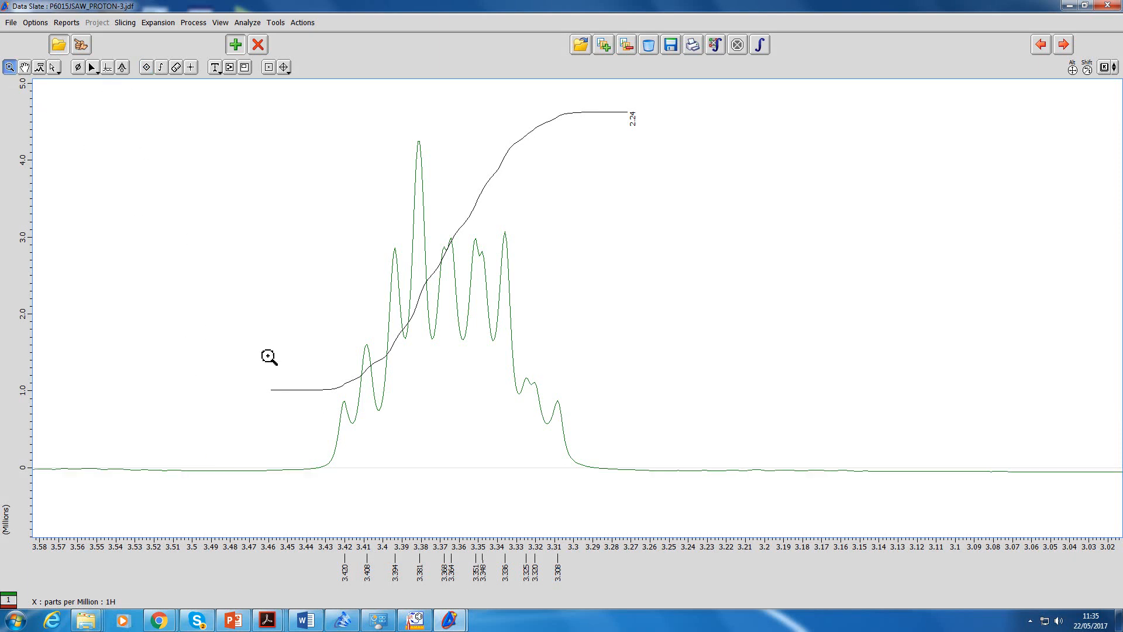